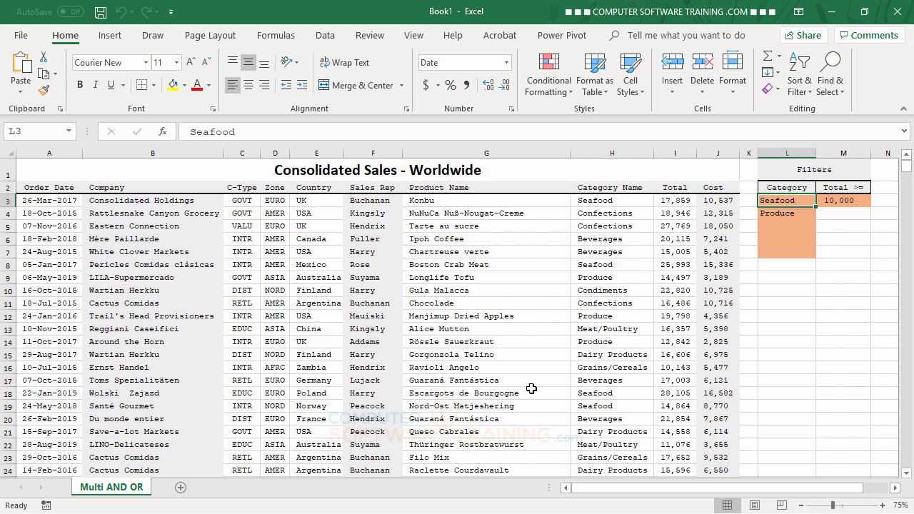
Start a formula-based conditional formatting rule for all the sales data rows, from A3 to J601
left_click(34, 199)
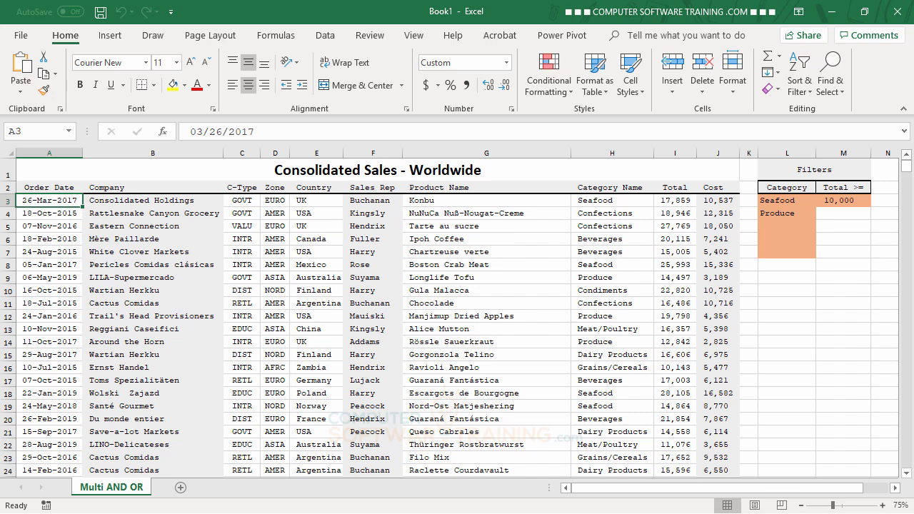
key("ctrl+shift+Right")
key("ctrl+shift+Down")
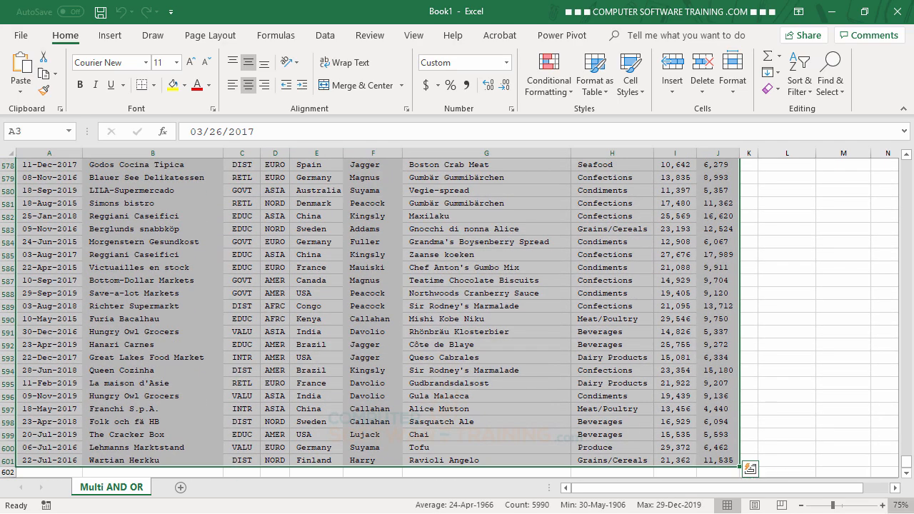
left_click_drag(910, 453, 907, 164)
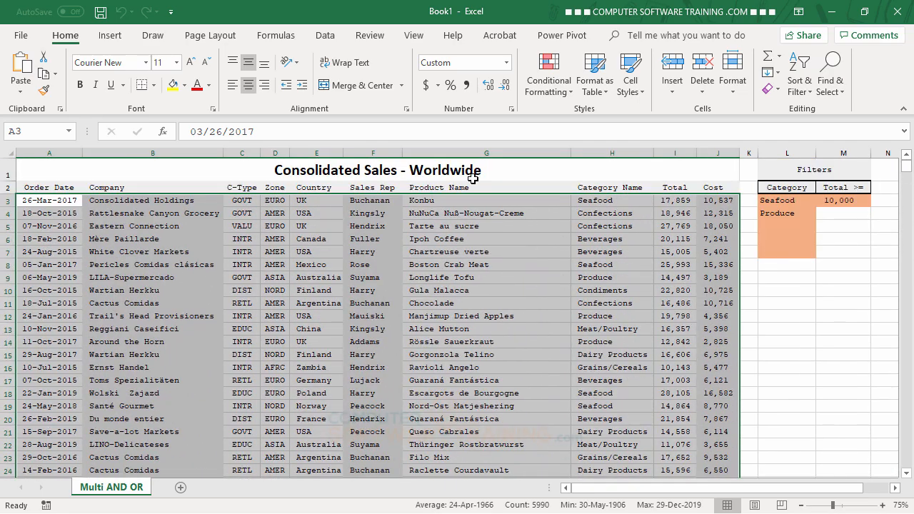
left_click(554, 79)
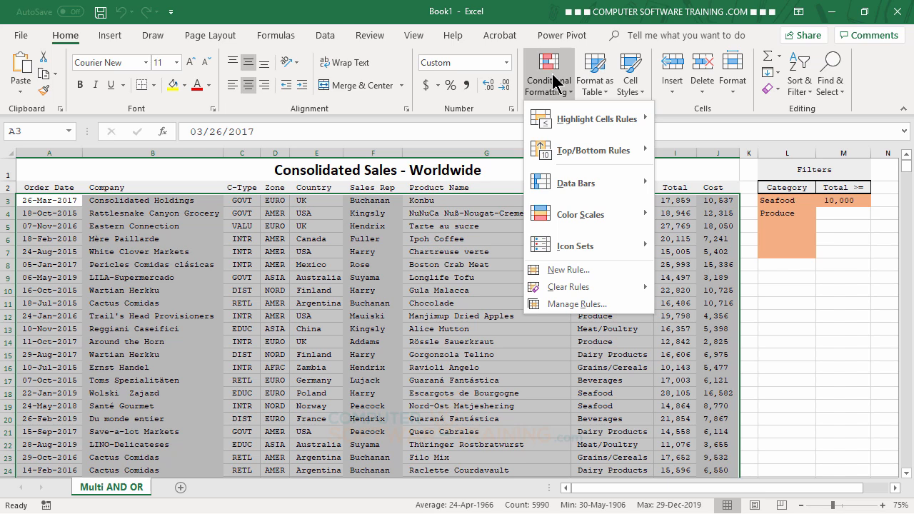
left_click(548, 270)
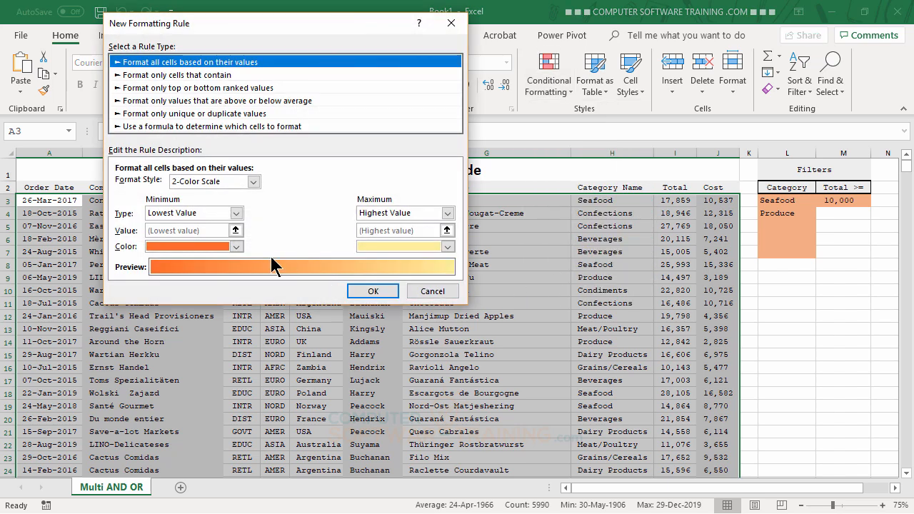
left_click(152, 127)
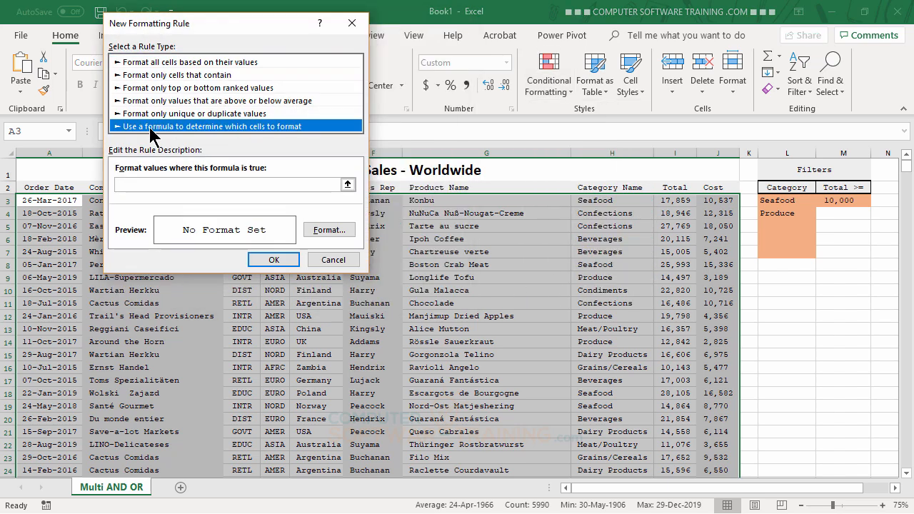
left_click(146, 185)
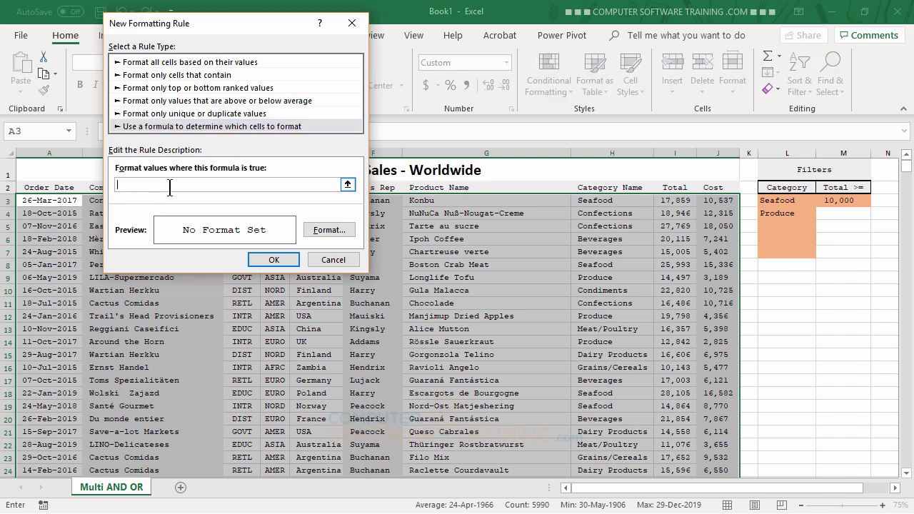
Begin the rule's formula with the minimum-total condition =AND($I3>=$M$3
type("=AND(")
left_click(671, 200)
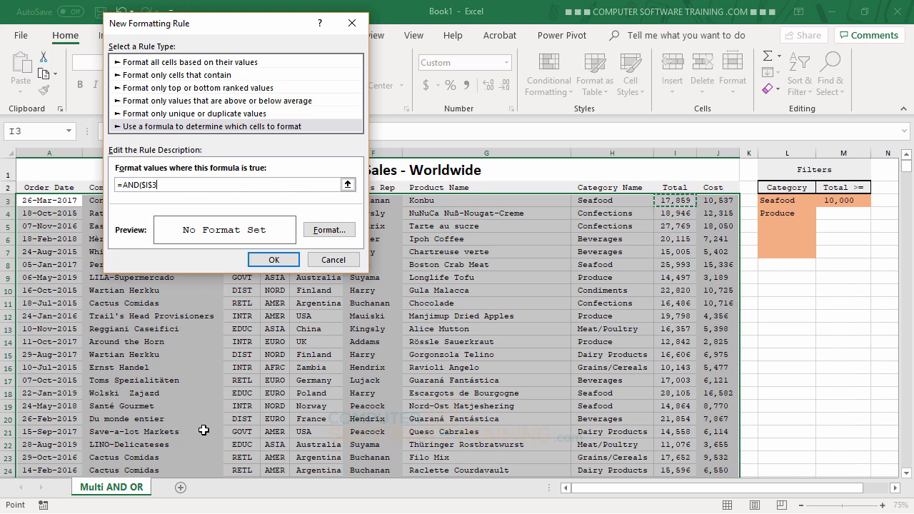
key("F4")
key("F4")
type(">=")
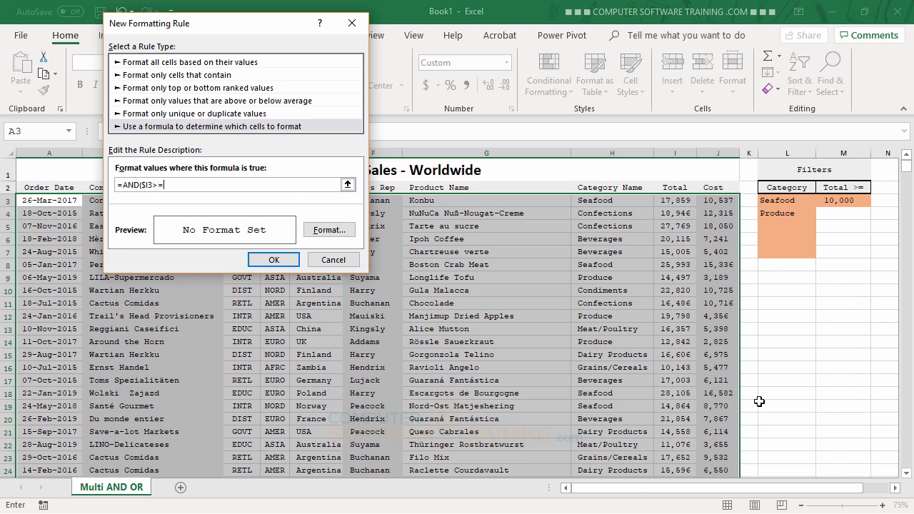
left_click(845, 202)
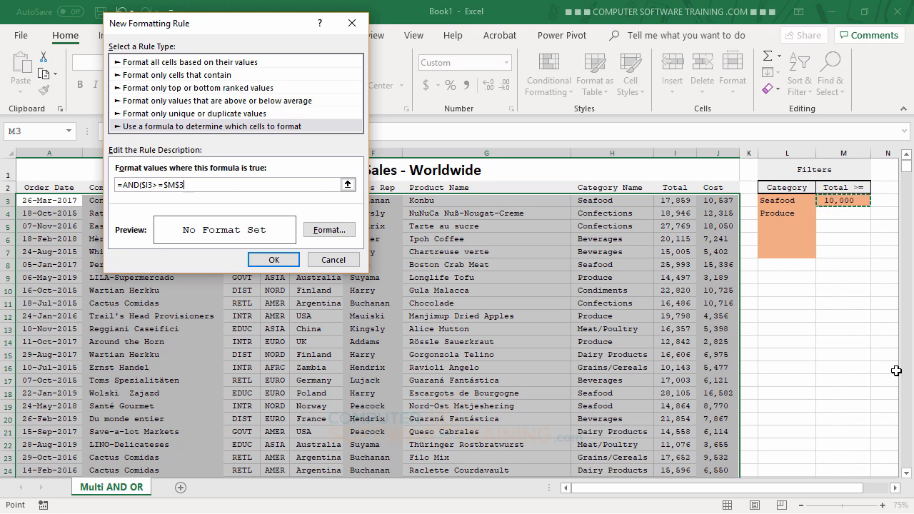
Complete the rule's formula with the category condition MATCH($H3,$L$3:$L$7,0) and close the AND function
type(",MATCH")
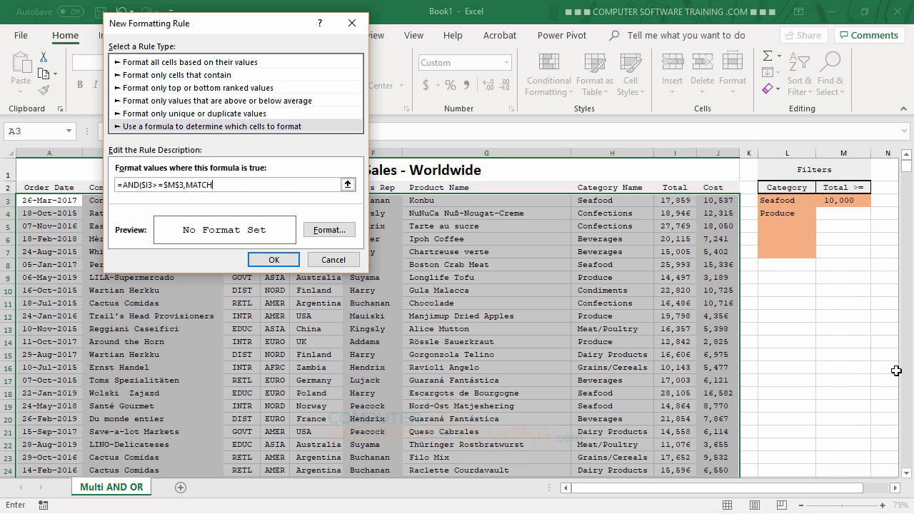
type("(")
left_click(601, 199)
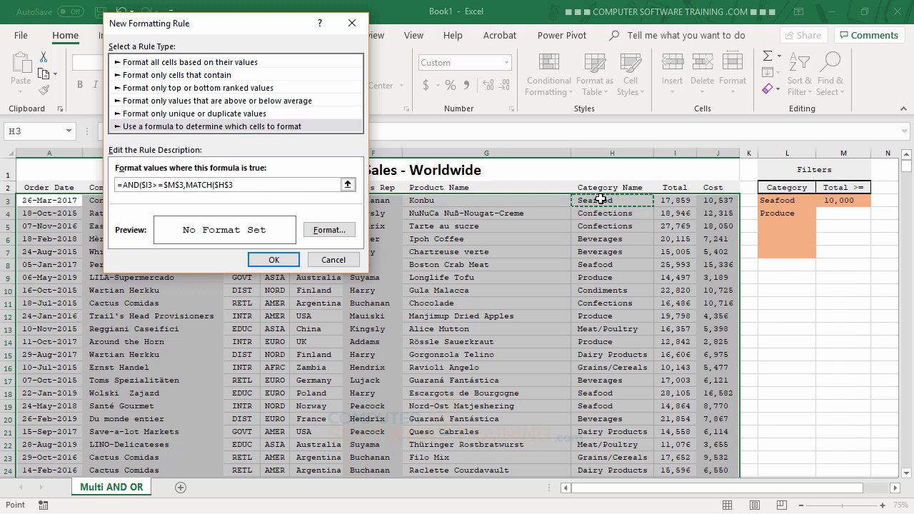
key("F4")
key("F4")
type(",$L")
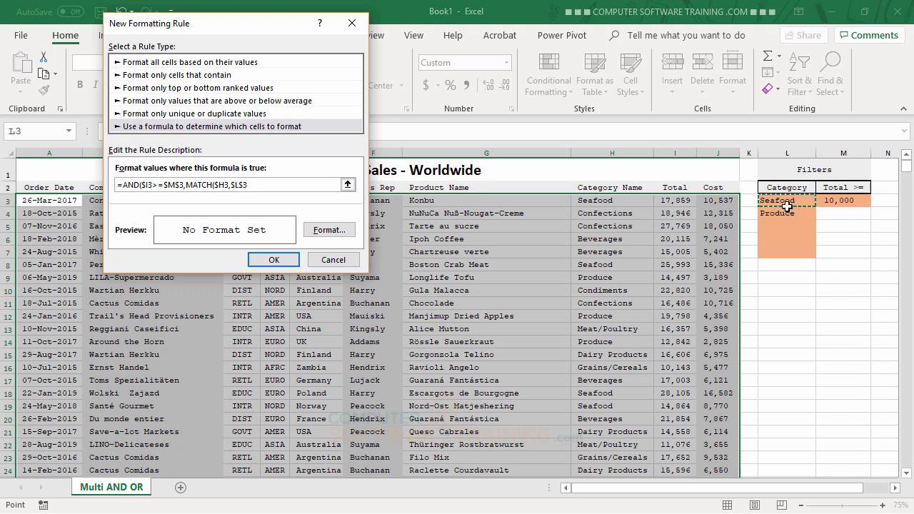
left_click_drag(786, 204, 794, 253)
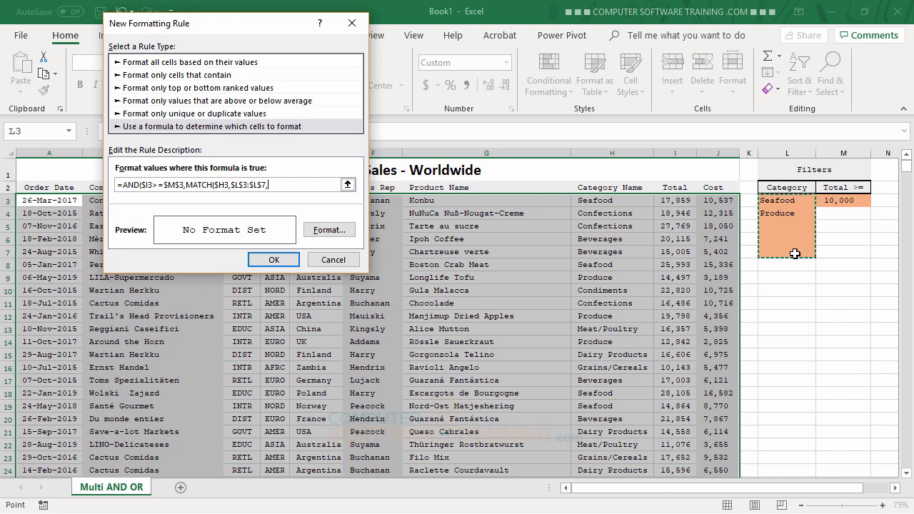
type(",")
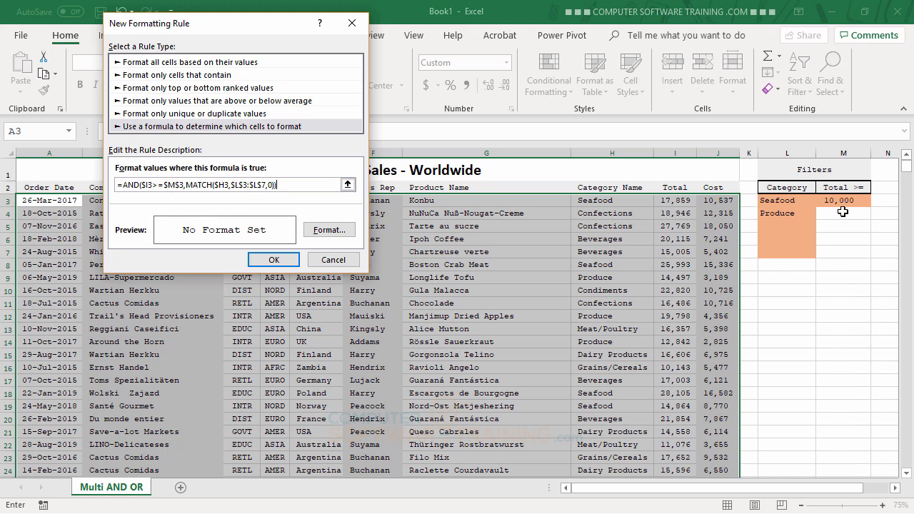
type(")")
Set the pattern color of the rule's fill format to light gold
left_click(329, 230)
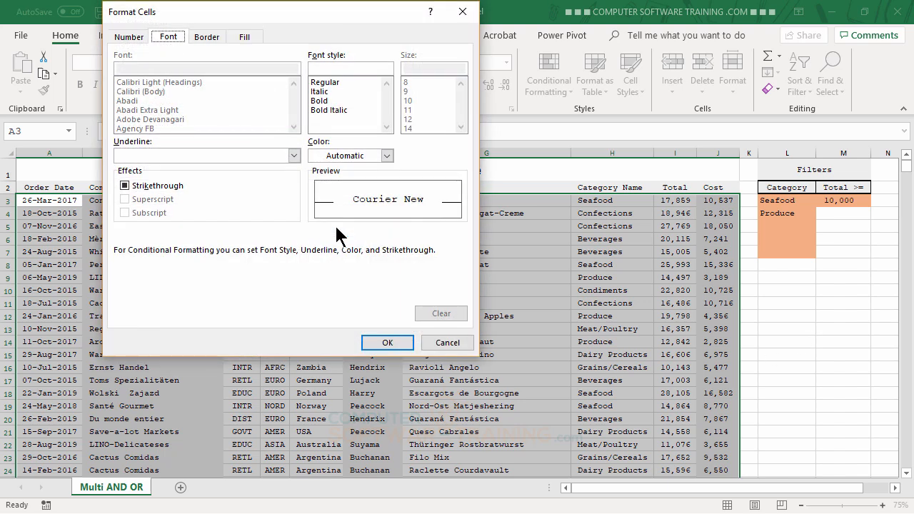
left_click(246, 37)
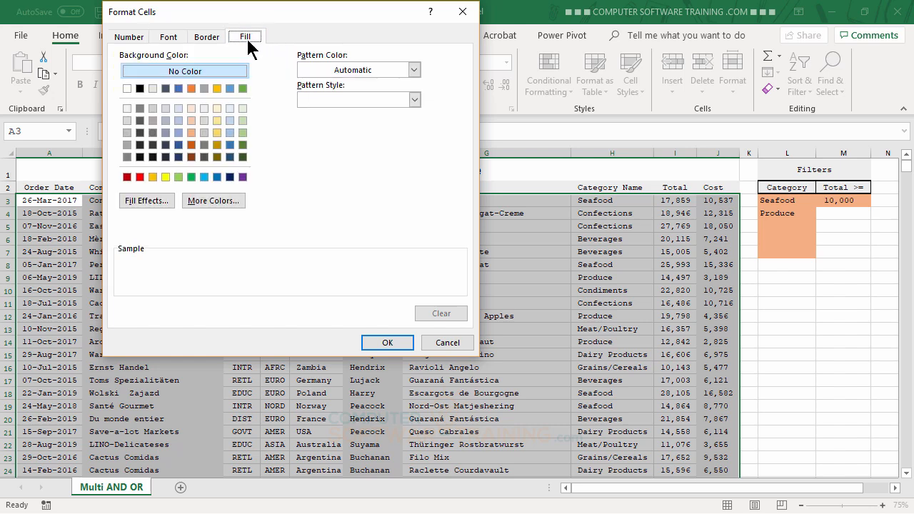
left_click(355, 70)
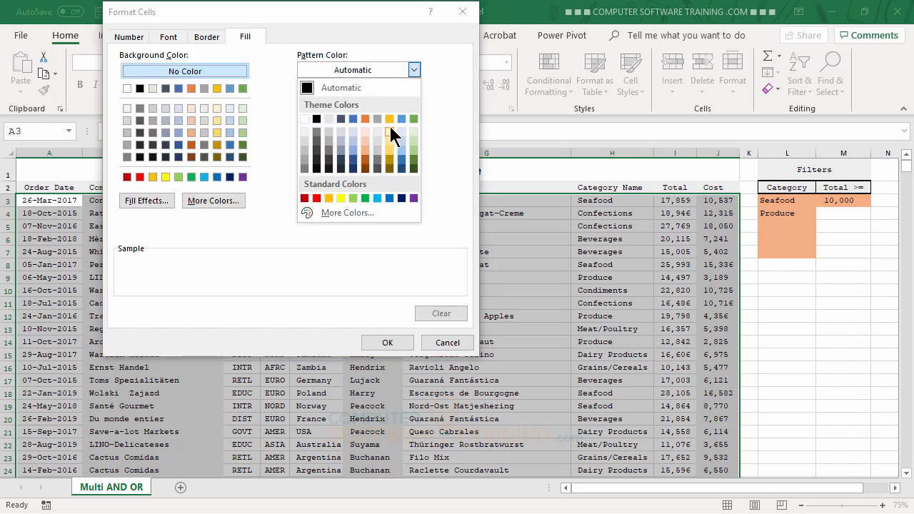
left_click(390, 147)
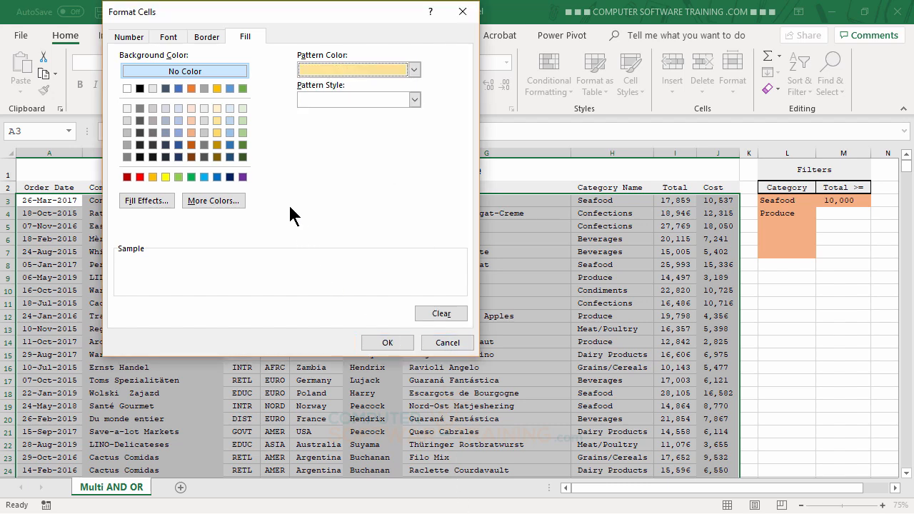
Add top and bottom borders to the rule's cell format and accept the format
left_click(211, 39)
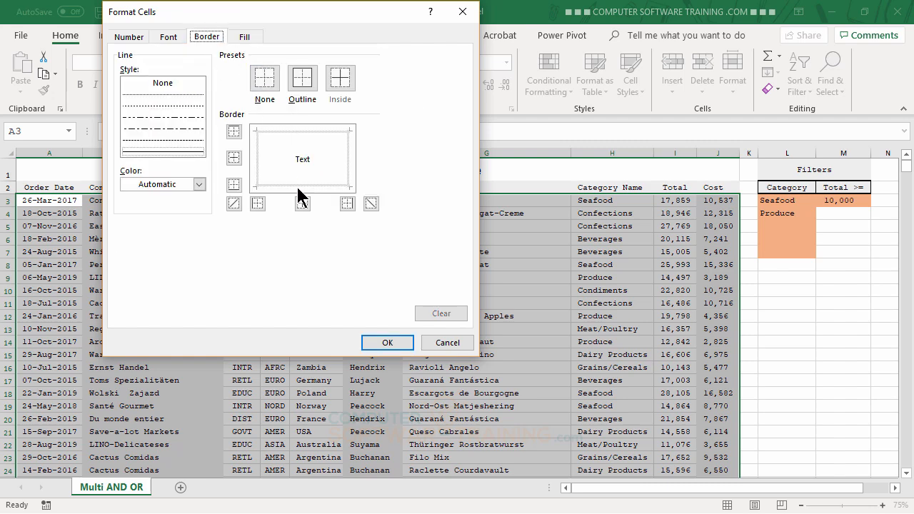
left_click(308, 133)
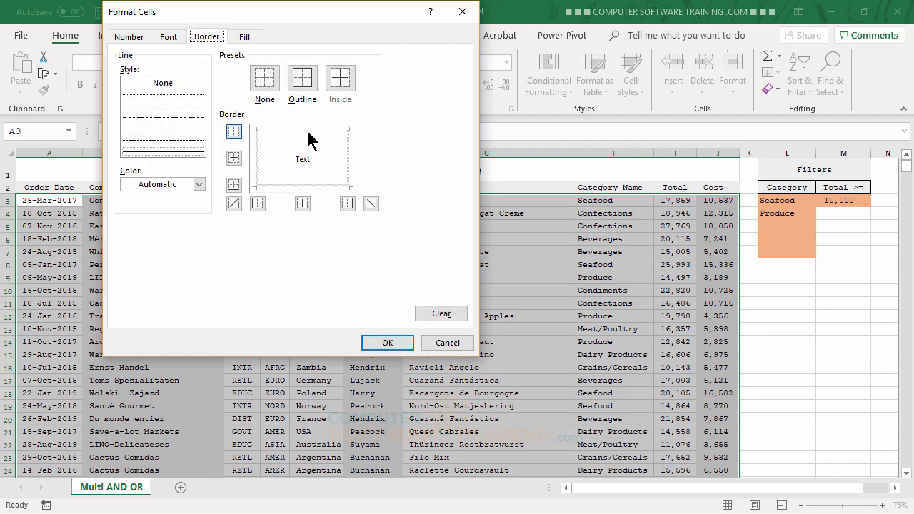
left_click(310, 187)
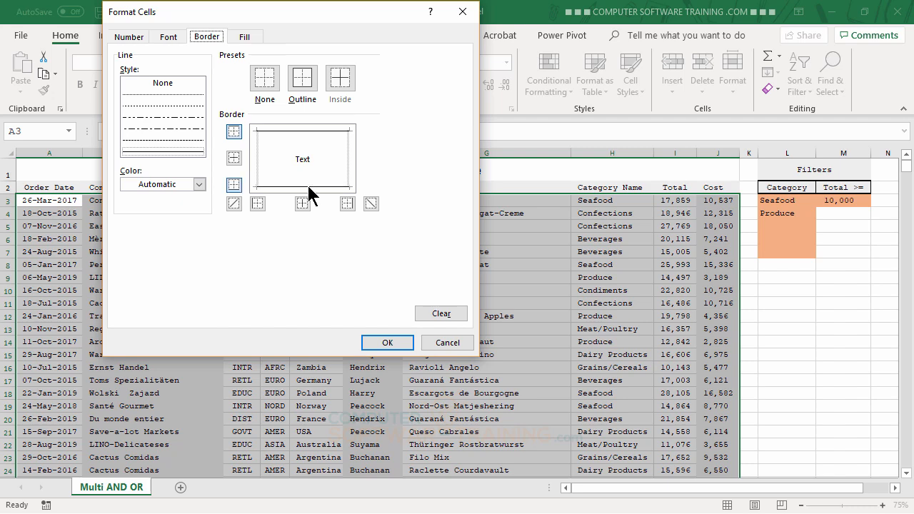
left_click(390, 345)
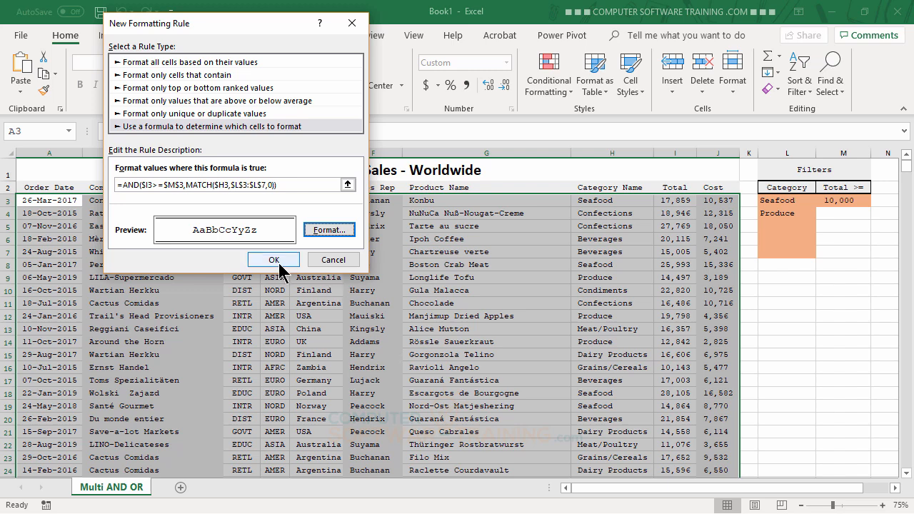
Set the rule's background color to light gold and apply the rule to the sales data
left_click(327, 230)
left_click(244, 36)
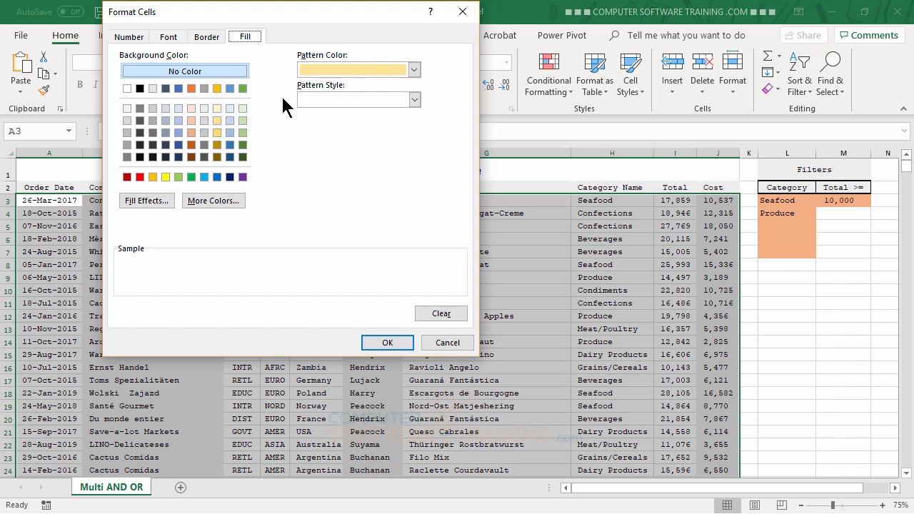
left_click(416, 70)
left_click(416, 70)
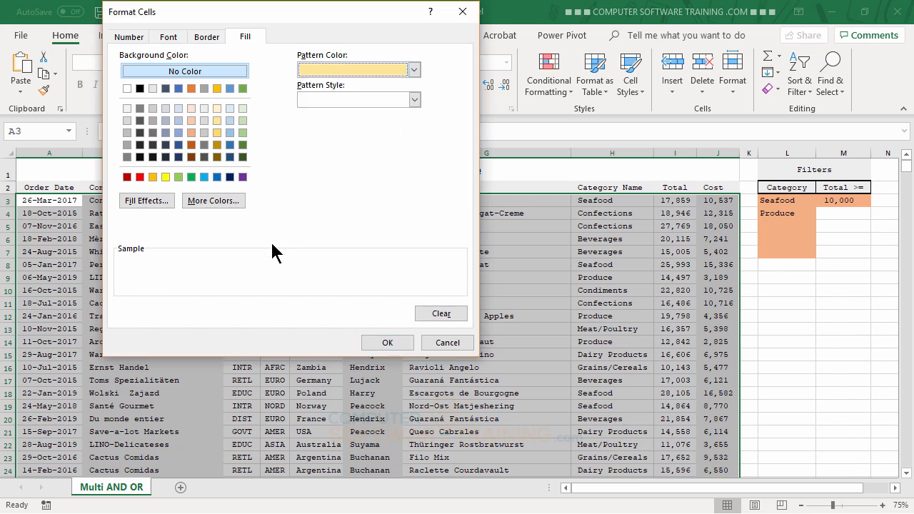
left_click(217, 134)
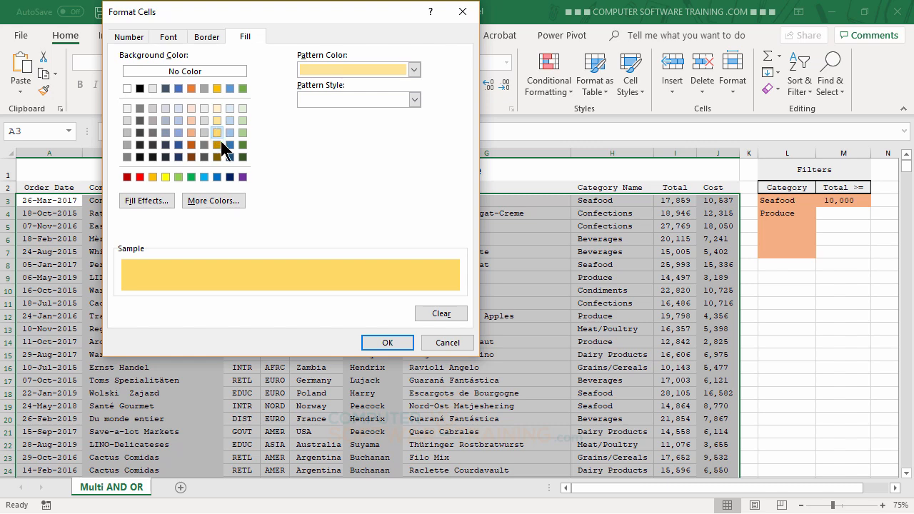
left_click(215, 120)
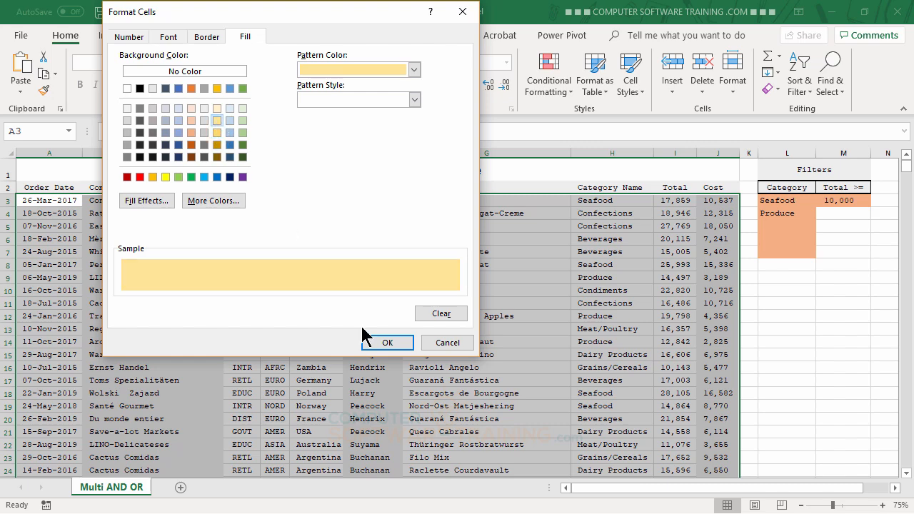
left_click(389, 342)
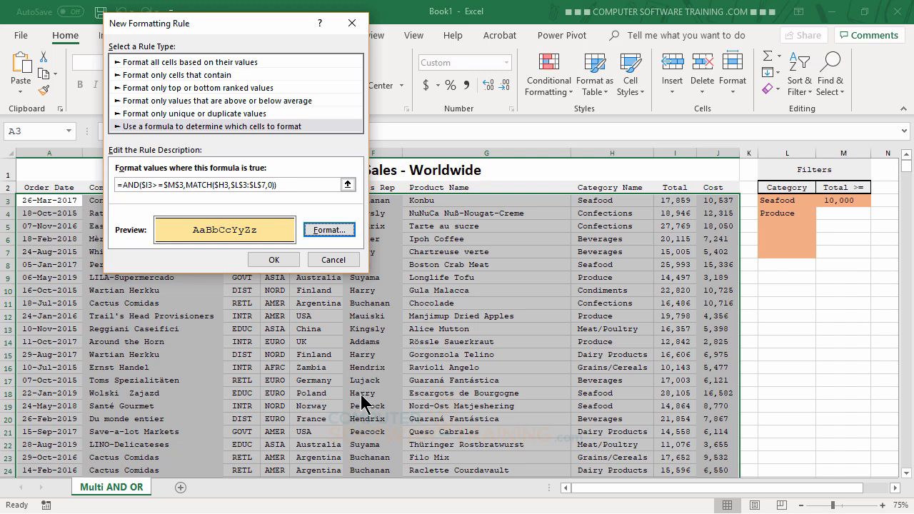
left_click(275, 261)
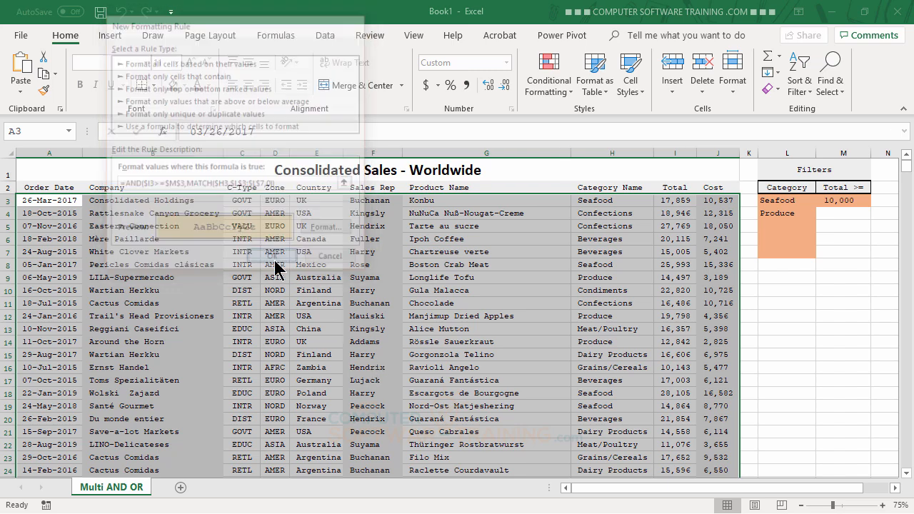
left_click(457, 302)
scroll(459, 340, "down", 2)
scroll(459, 341, "up", 2)
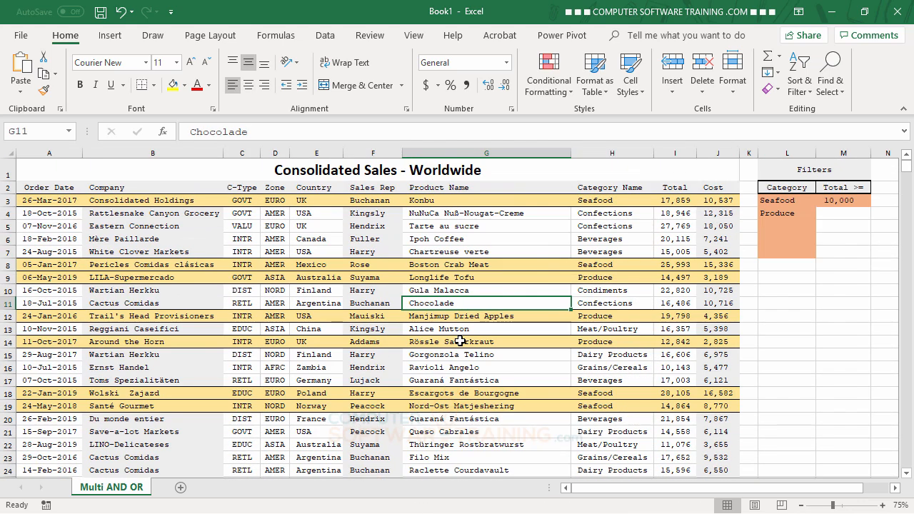
Add Beverages to the category filters in cell L5 and clear Produce from cell L4
left_click(776, 226)
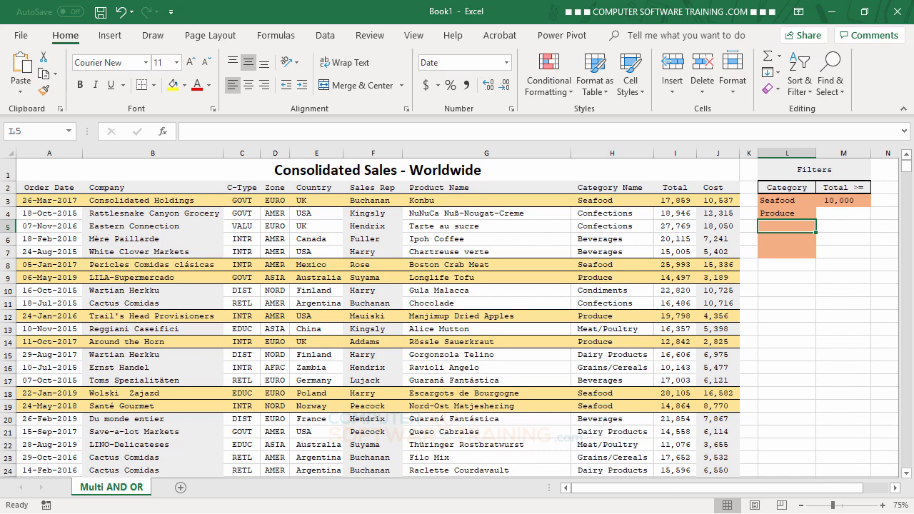
type("Beverages")
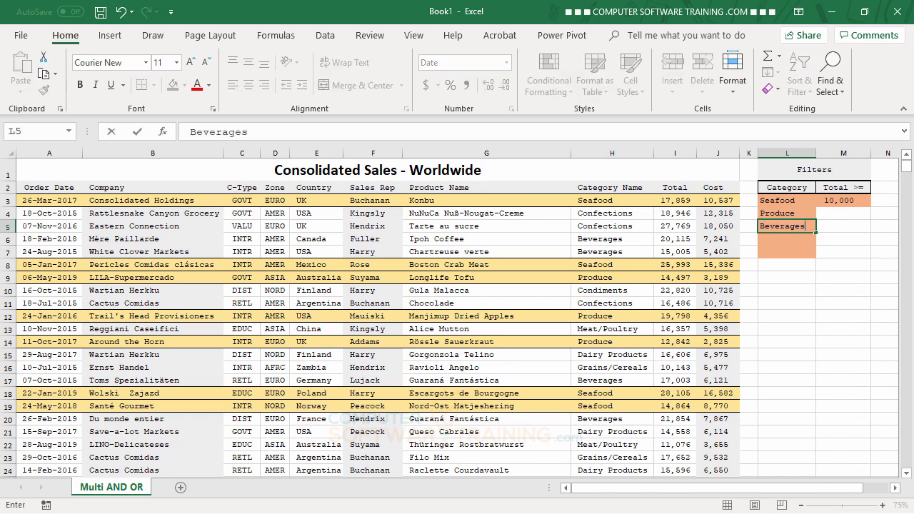
key("Return")
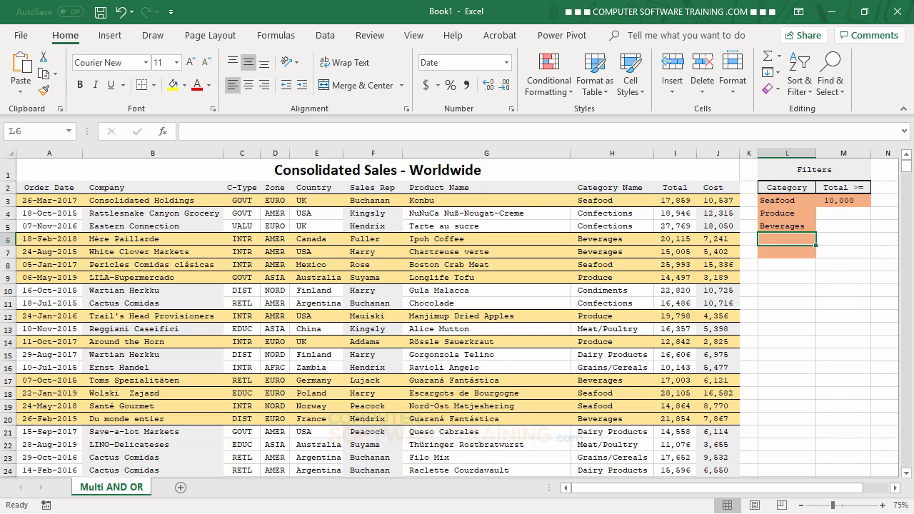
left_click(775, 215)
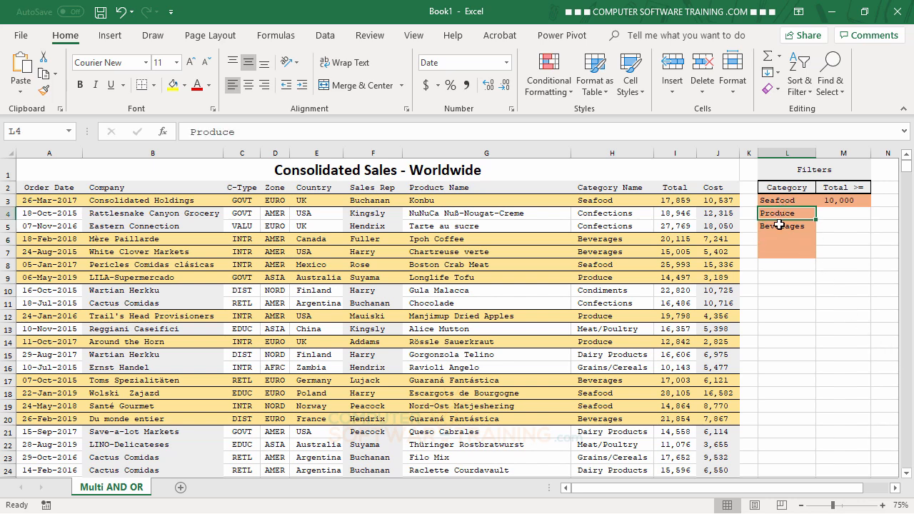
key("Delete")
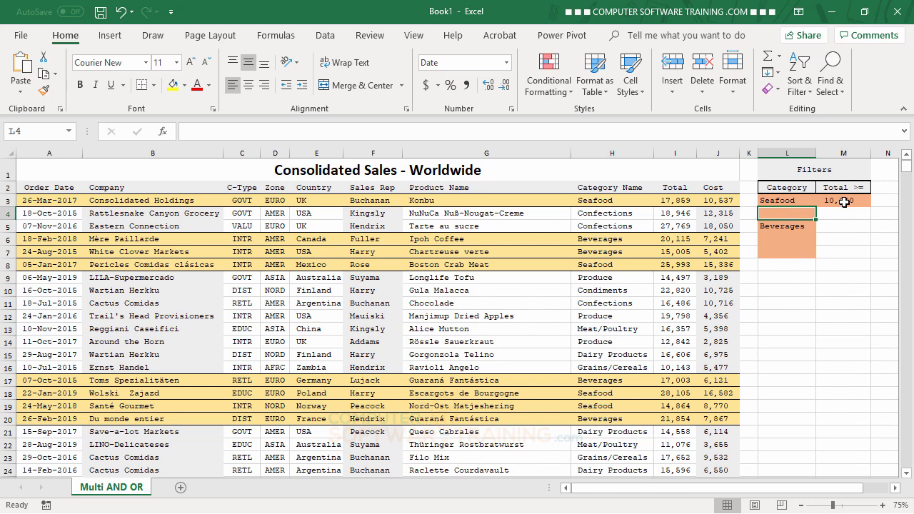
Set the minimum total filter in cell M3 to 15,000
left_click(844, 201)
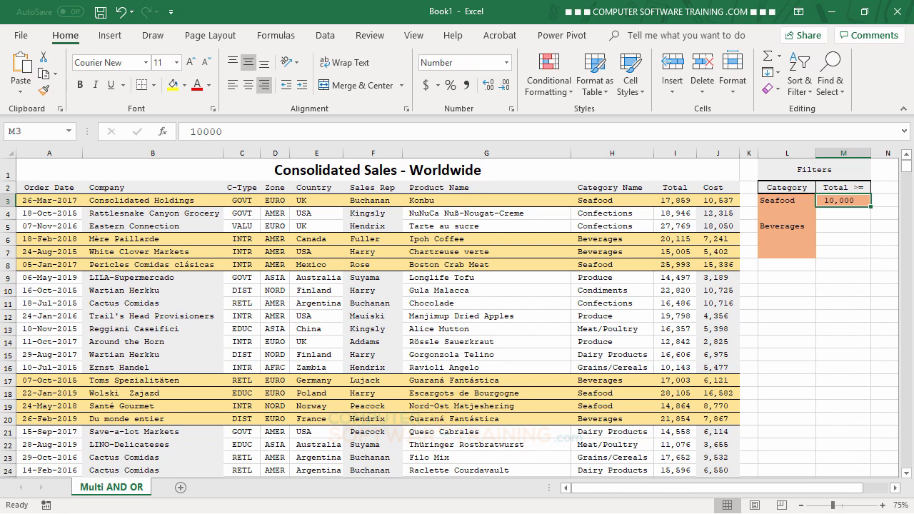
type("15,")
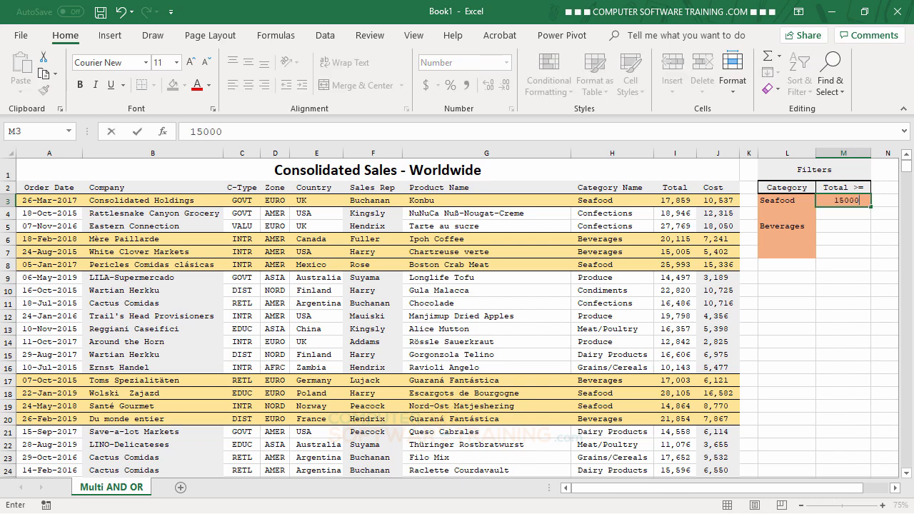
type("000")
key("Return")
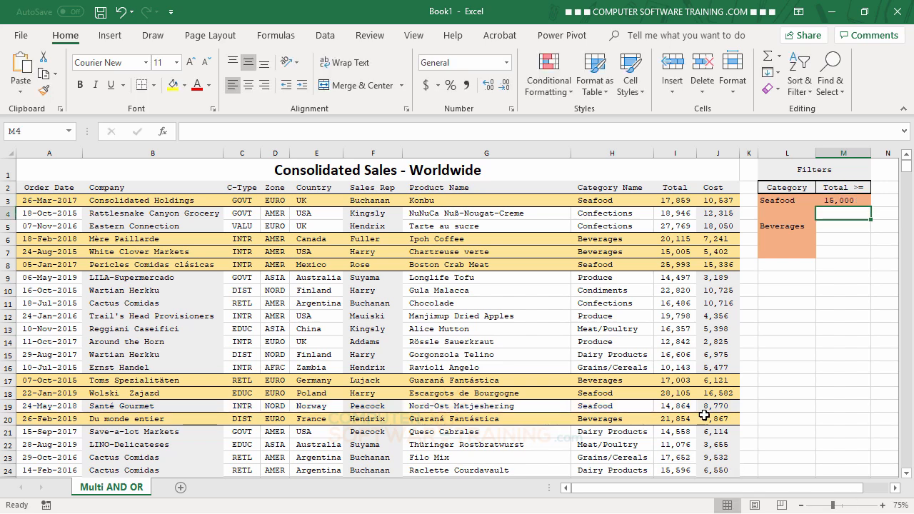
Raise the minimum total filter in cell M3 to 20,000 and check which sales rows are highlighted
left_click(836, 200)
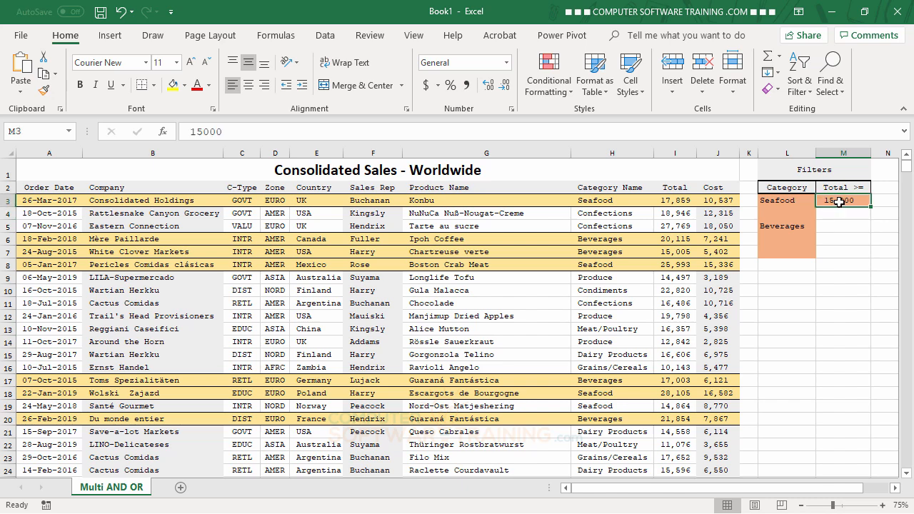
type("2000")
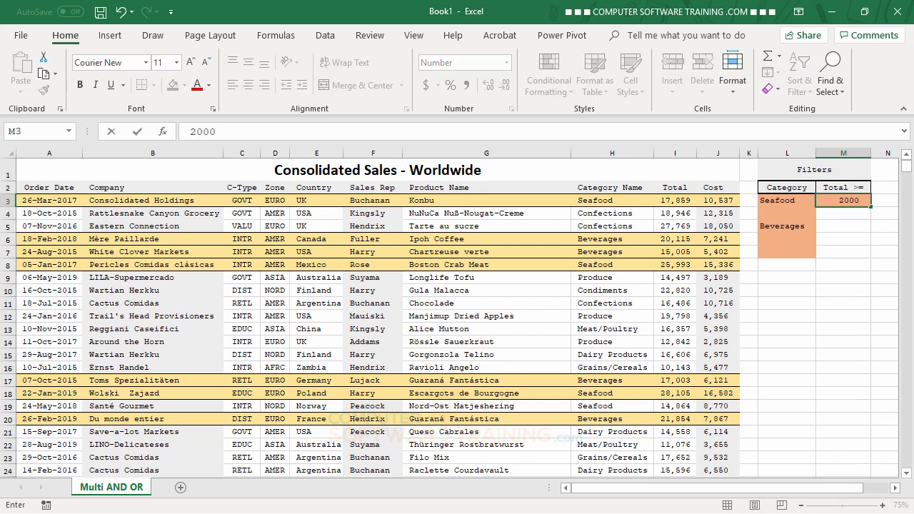
key("Return")
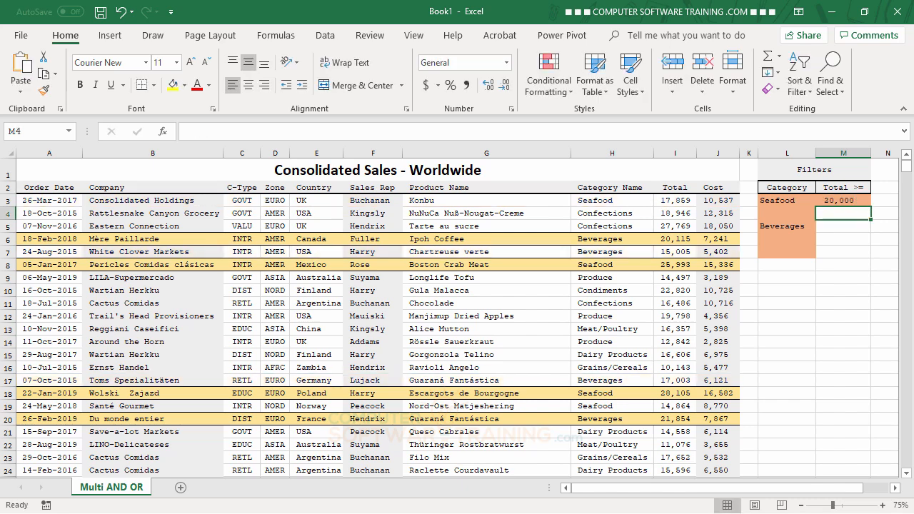
scroll(559, 340, "down", 4)
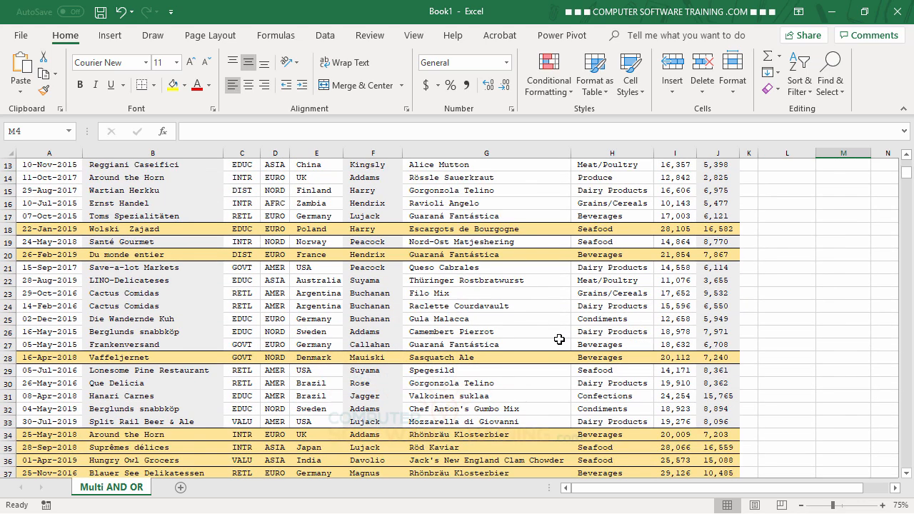
scroll(559, 340, "up", 4)
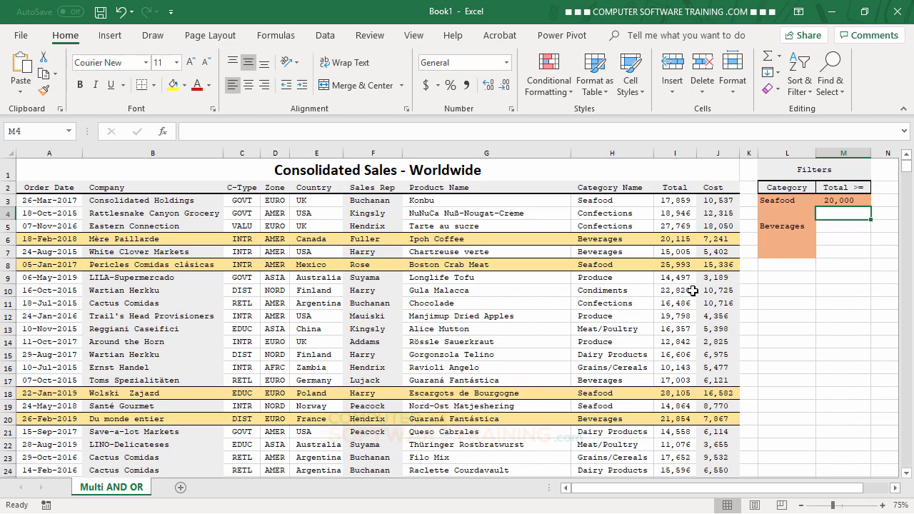
scroll(591, 393, "down", 4)
scroll(591, 393, "down", 6)
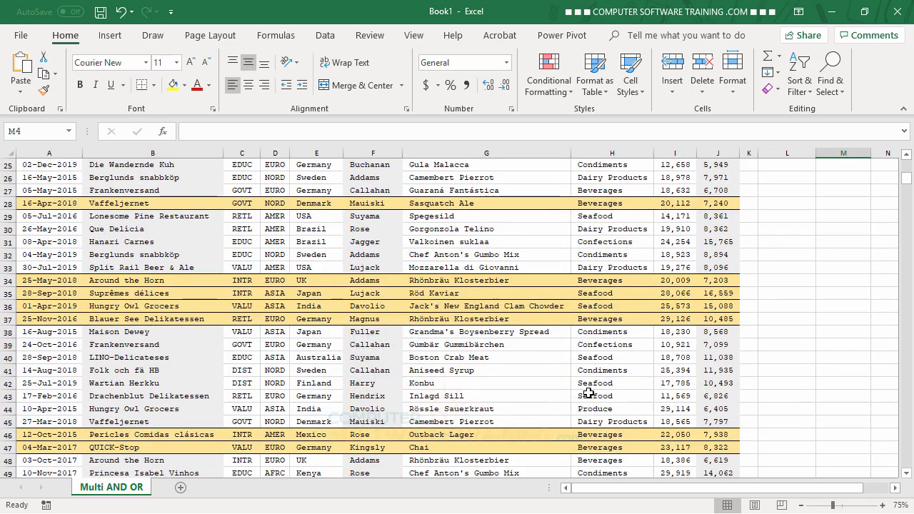
scroll(589, 392, "up", 3)
scroll(588, 392, "up", 7)
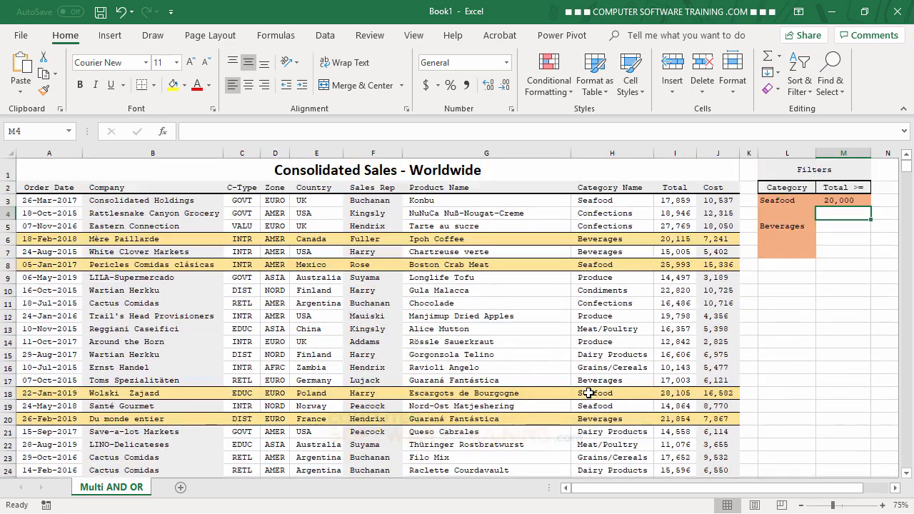